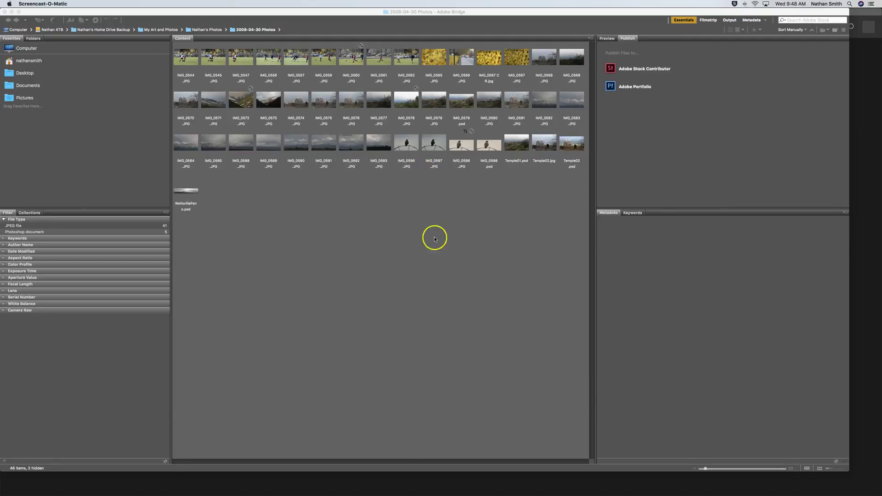
Enlarge the 2008-04-30 Photos thumbnails and select IMG_0565.JPG to show its metadata
drag(705, 469, 720, 467)
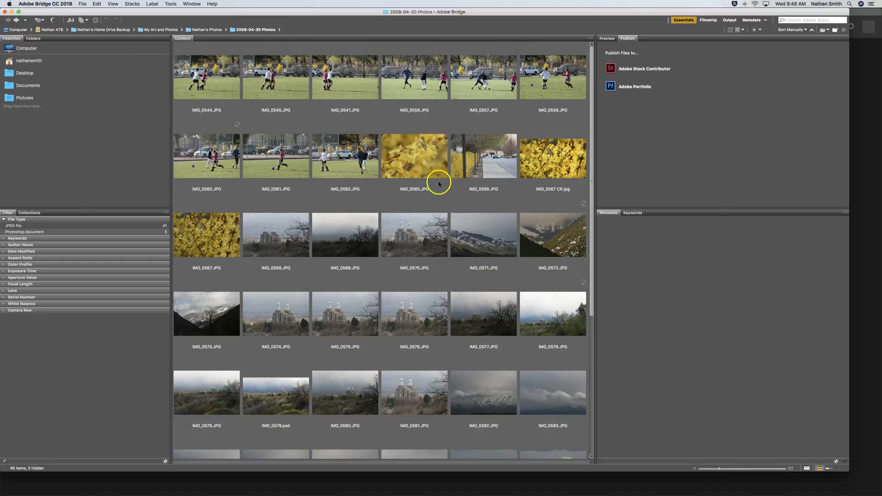
click(423, 155)
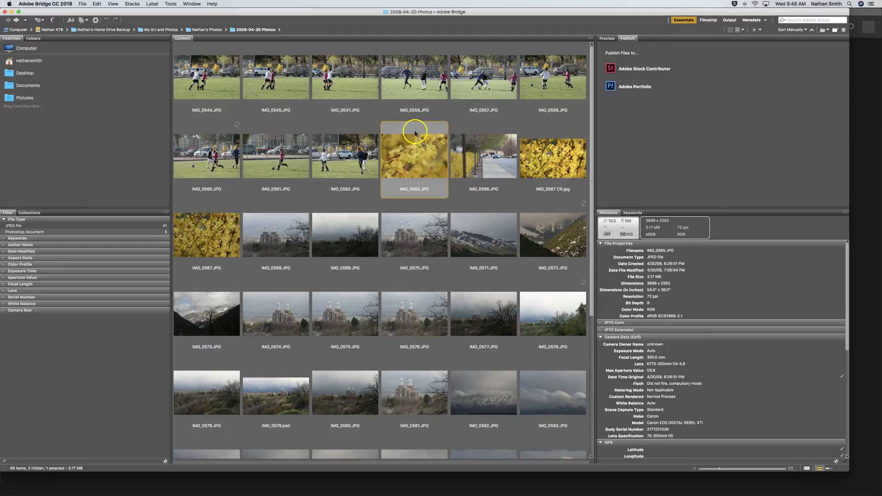
click(170, 4)
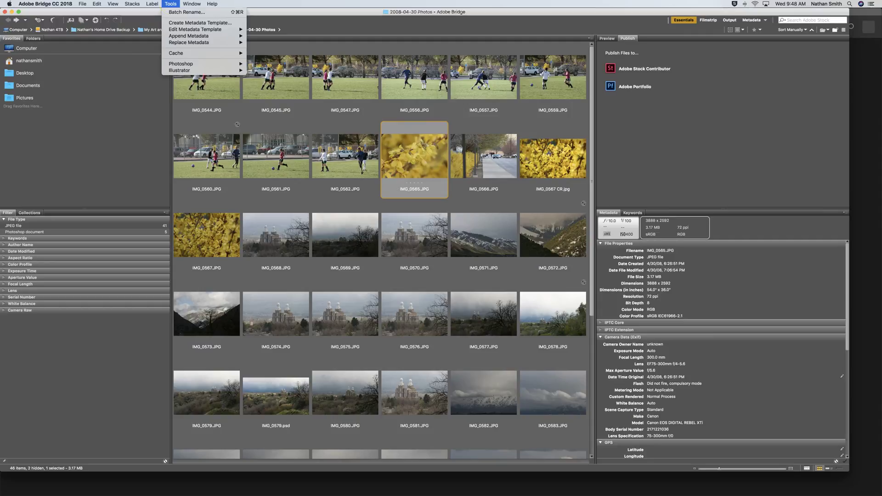
mouse_move(181, 64)
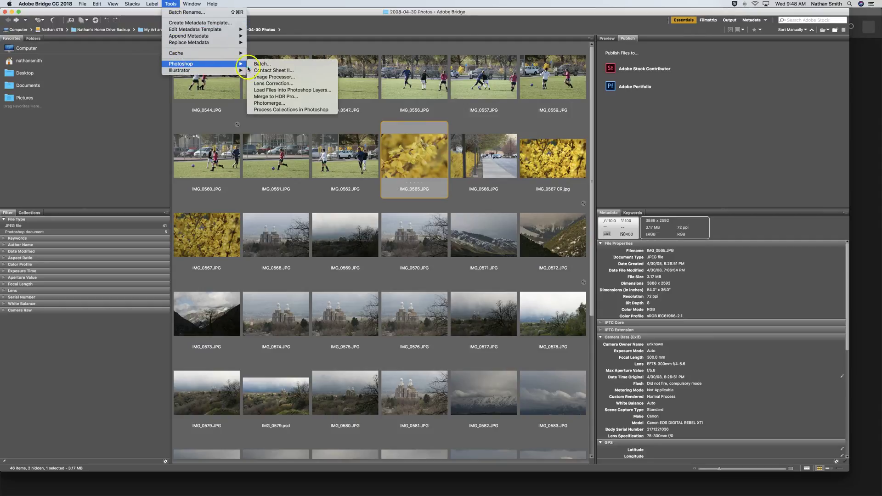
click(157, 93)
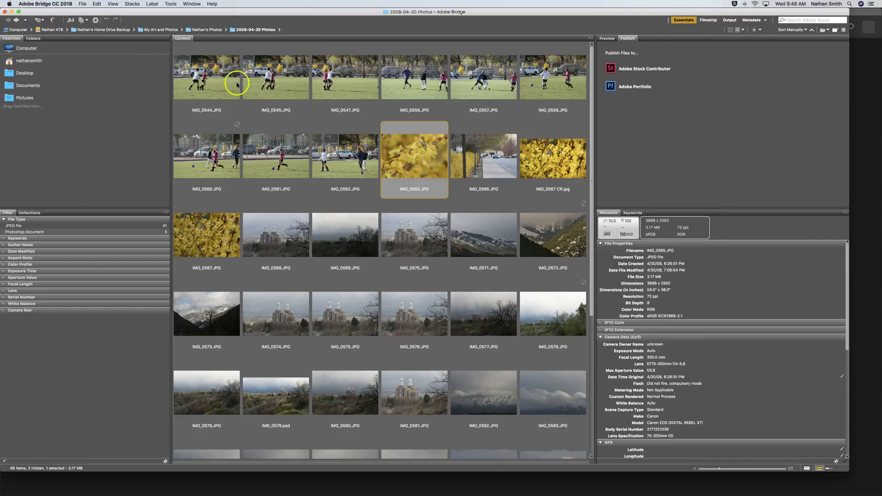
double_click(217, 81)
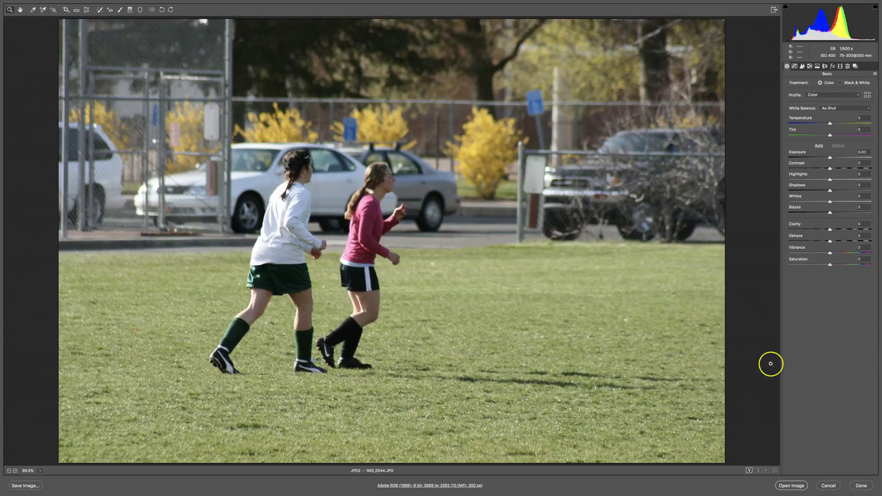
click(827, 482)
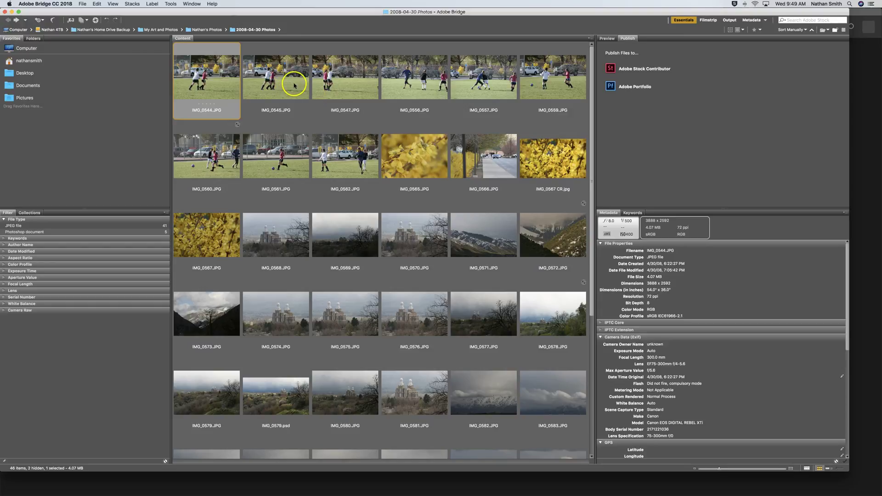
click(33, 38)
click(10, 38)
click(31, 38)
click(12, 38)
Go to Computer > nathansmith, add Downloads to Favorites, and open it to list 37 items
click(18, 29)
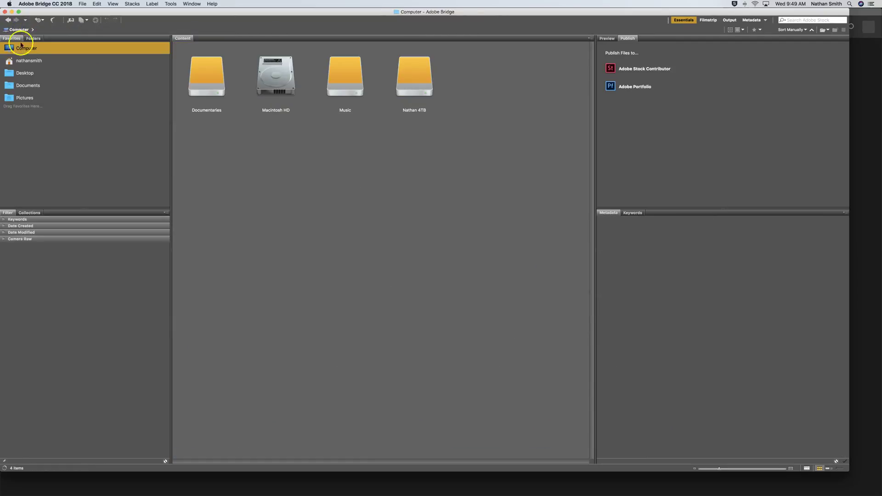
click(25, 61)
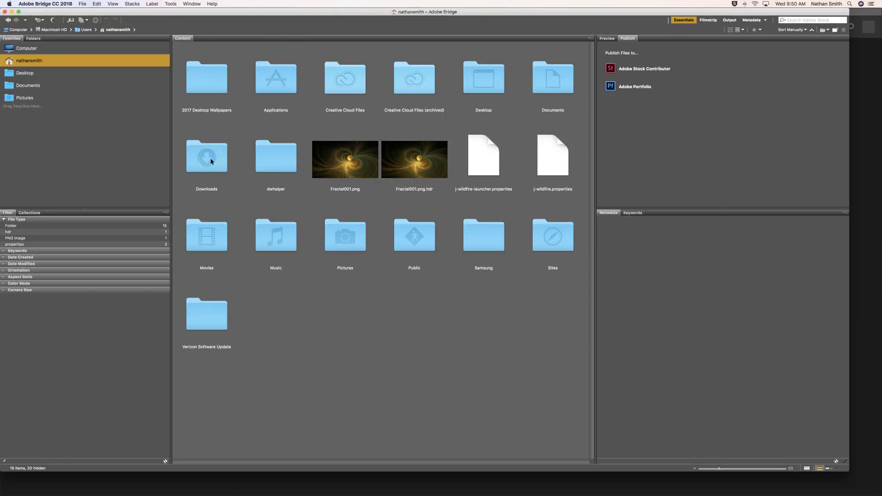
drag(211, 161, 36, 126)
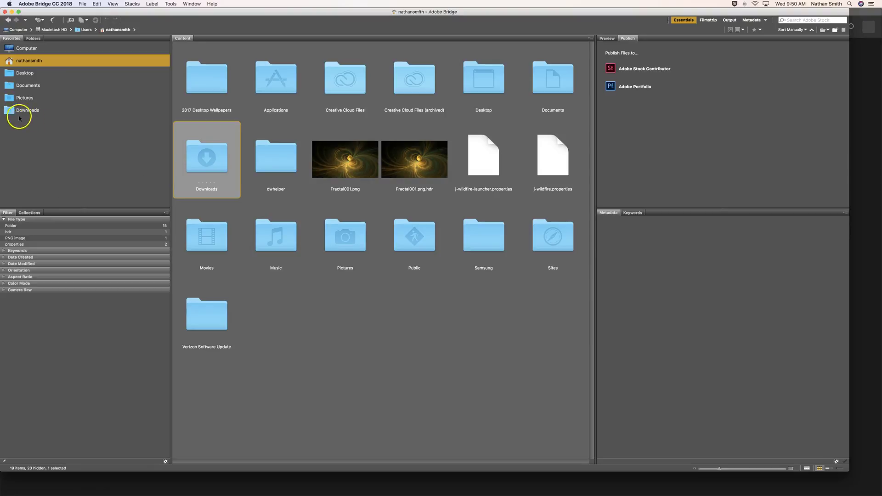
click(12, 110)
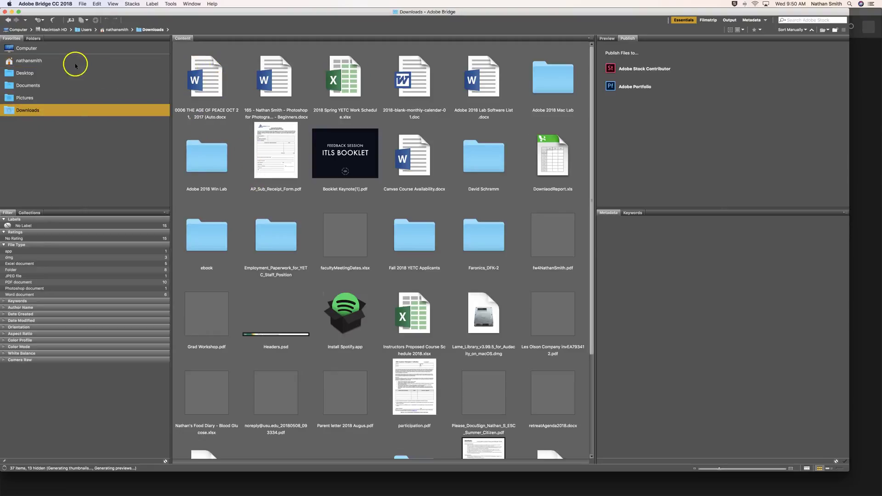
Return to the nathansmith folder (19 items) and show the Folders tree at its top level
click(24, 59)
drag(25, 60, 39, 39)
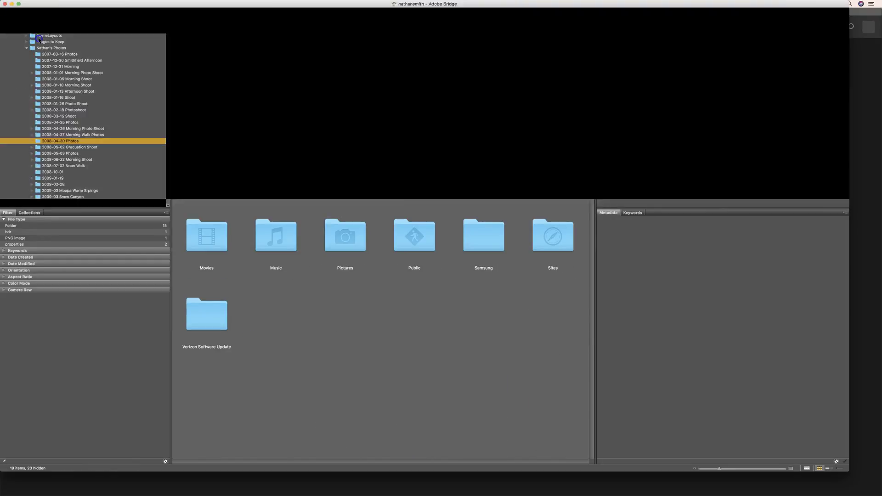
click(5, 51)
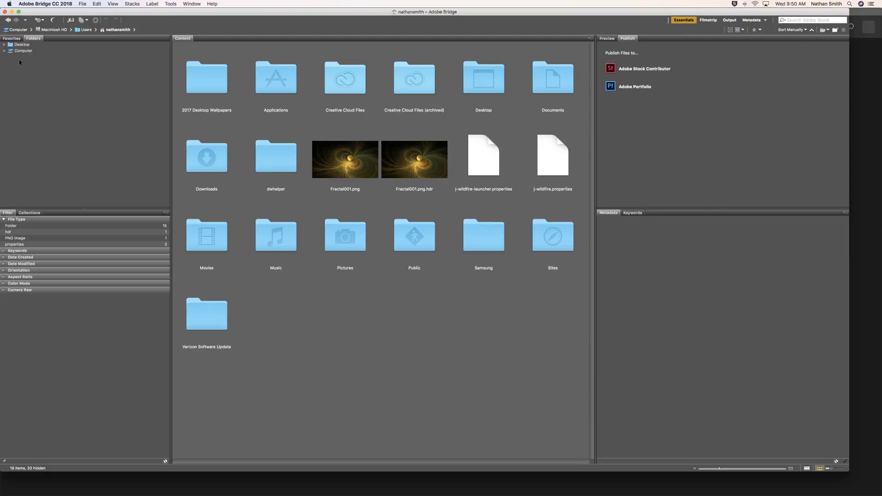
Expand Computer and Nathan 4TB in the Folders tree and open Nathan's Photos (238 items)
click(7, 56)
click(5, 52)
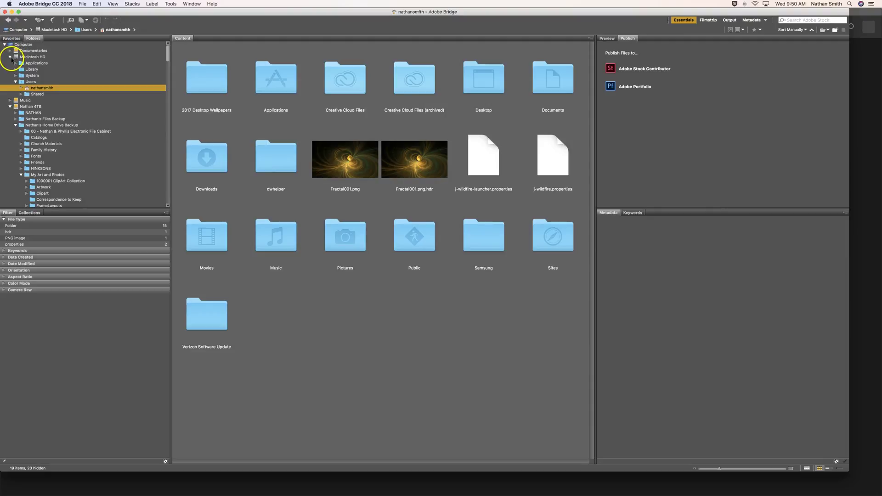
click(10, 57)
click(10, 69)
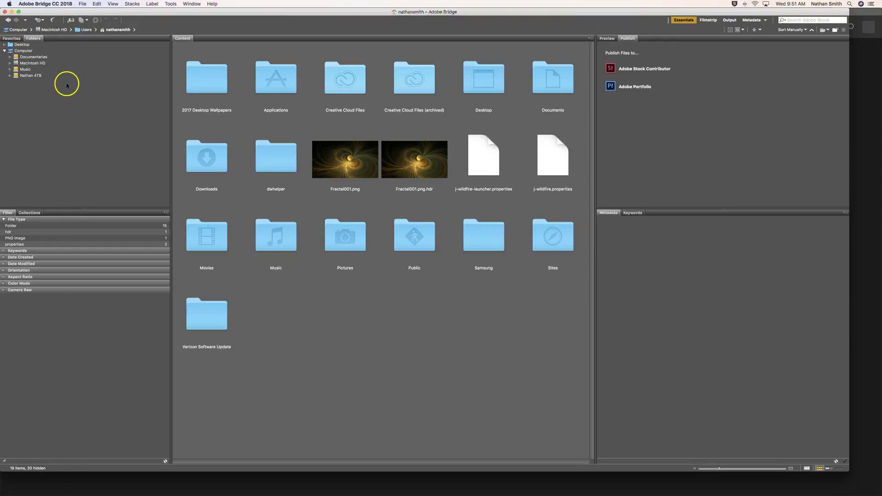
click(9, 76)
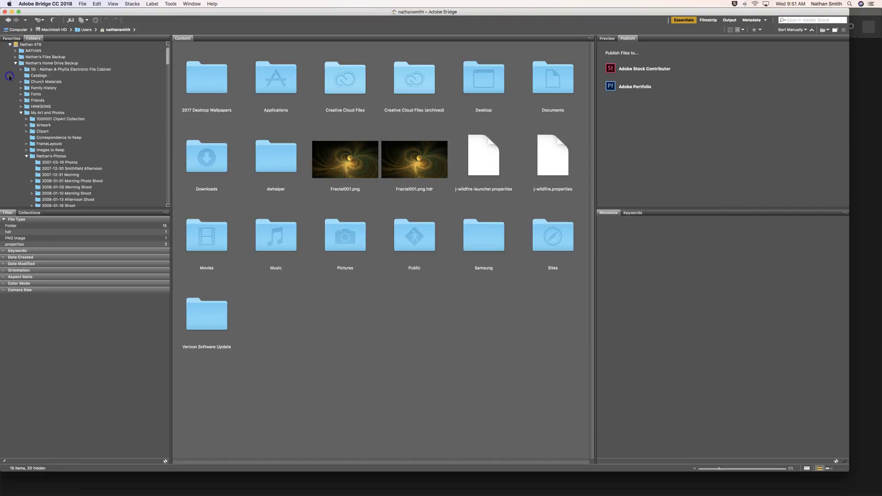
click(32, 156)
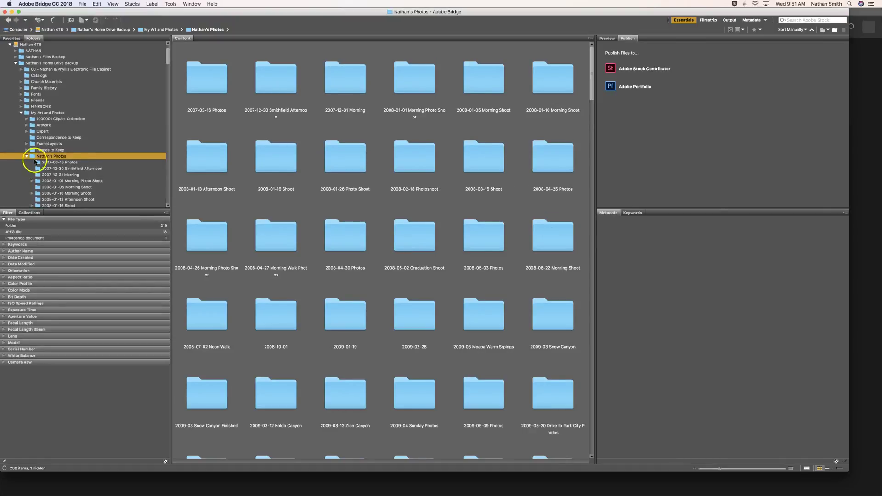
Select 2007-03-16 Photos in the Folders tree to show its 15 JPEG, PSD and PNG thumbnails
click(55, 162)
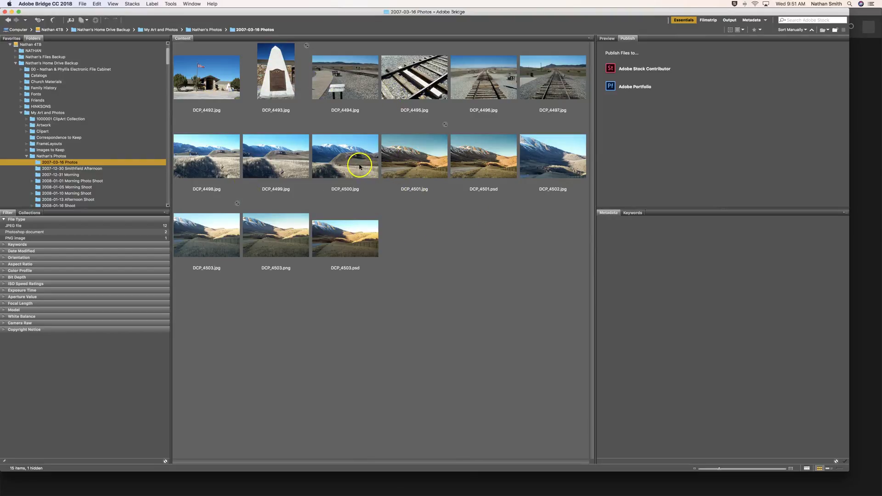
double_click(343, 163)
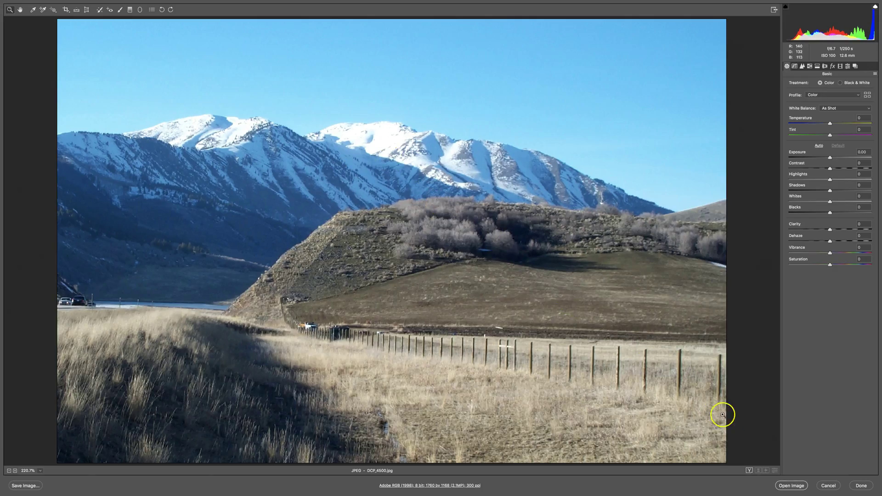
click(826, 486)
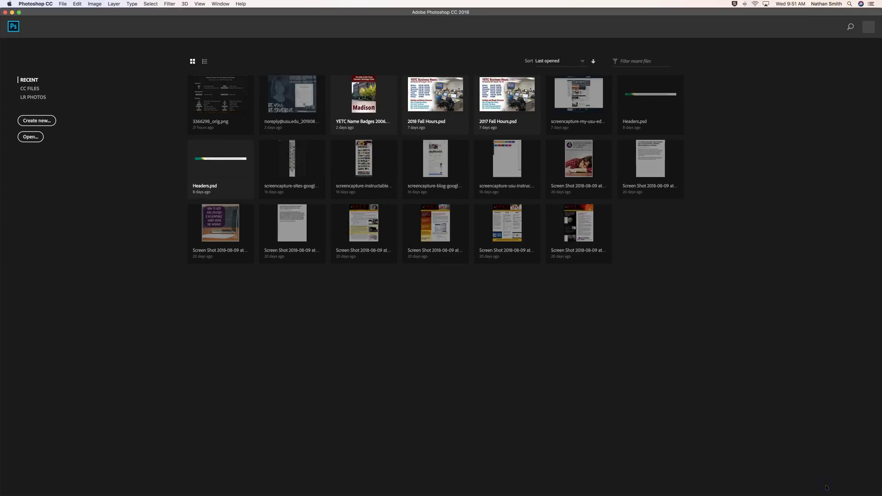
key(super+Tab)
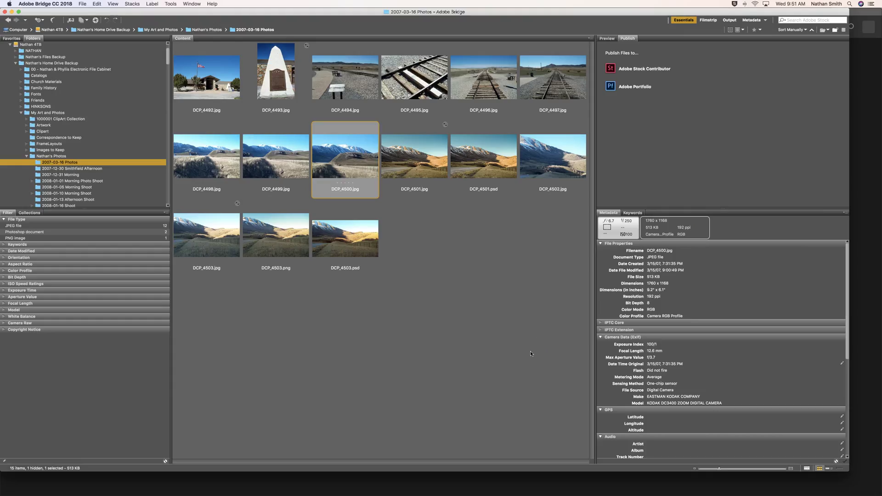
click(500, 255)
Open the File menu and move across to the Adobe Bridge CC 2018 application menu
click(82, 4)
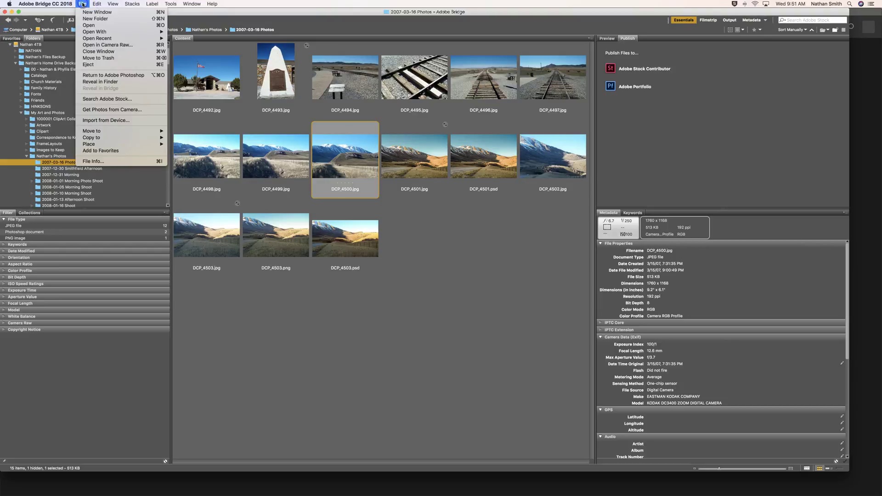
mouse_move(54, 3)
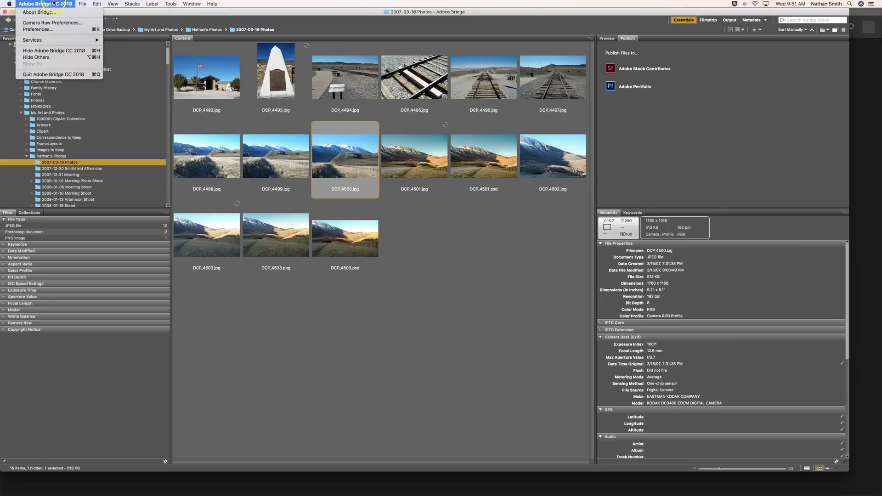
click(51, 30)
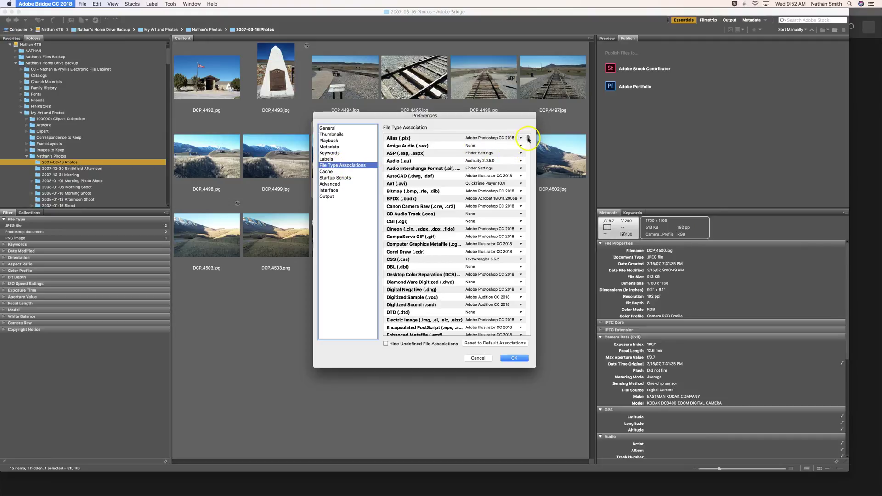
drag(528, 139, 501, 293)
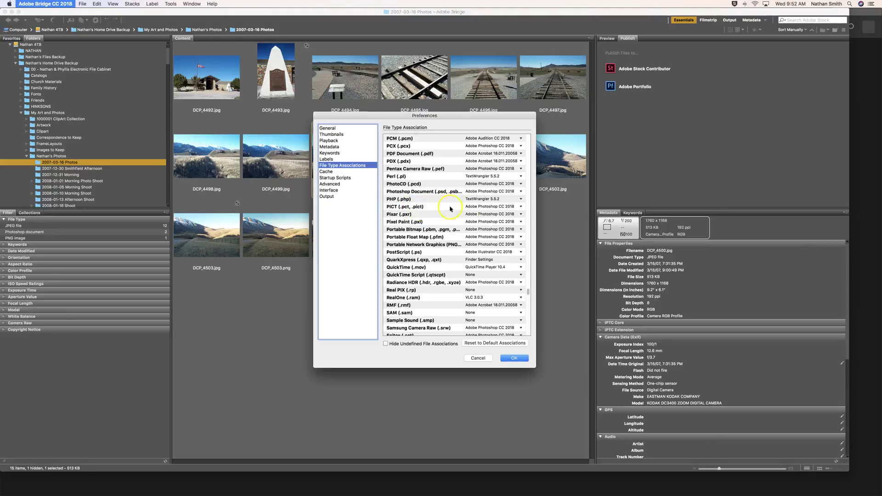
click(520, 207)
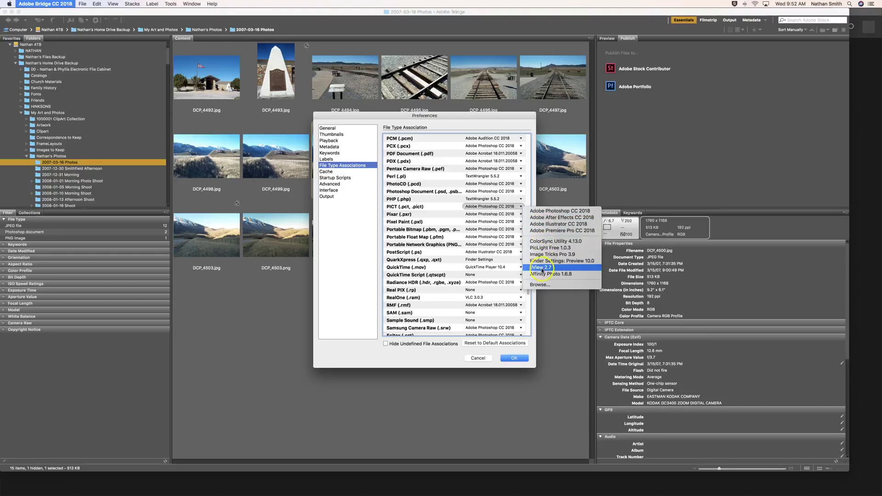
click(514, 206)
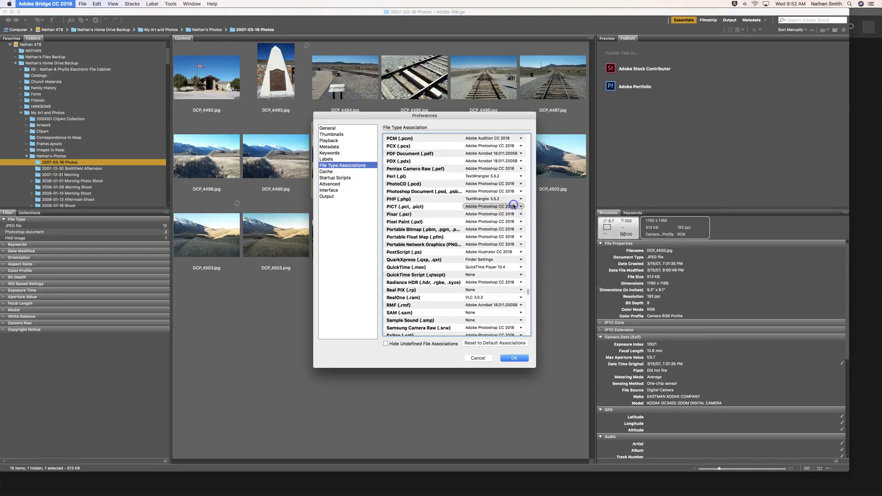
click(514, 358)
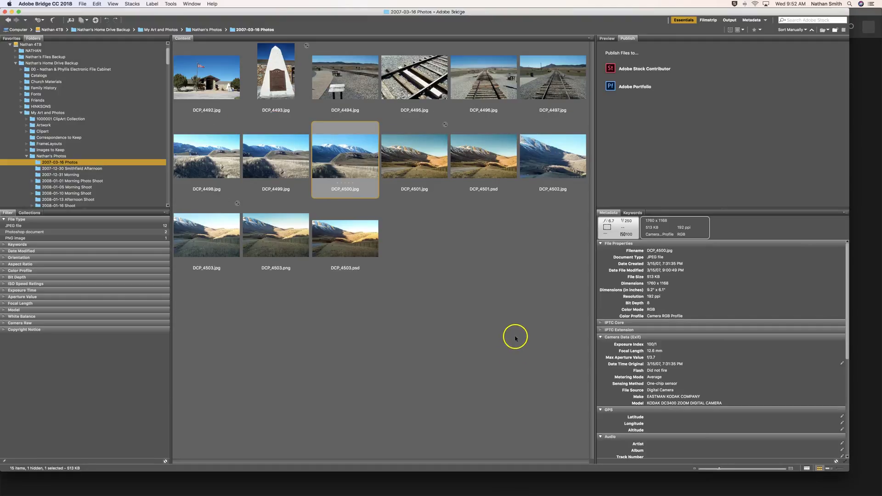
Choose Camera Raw Preferences… from the Adobe Bridge CC 2018 menu
click(83, 4)
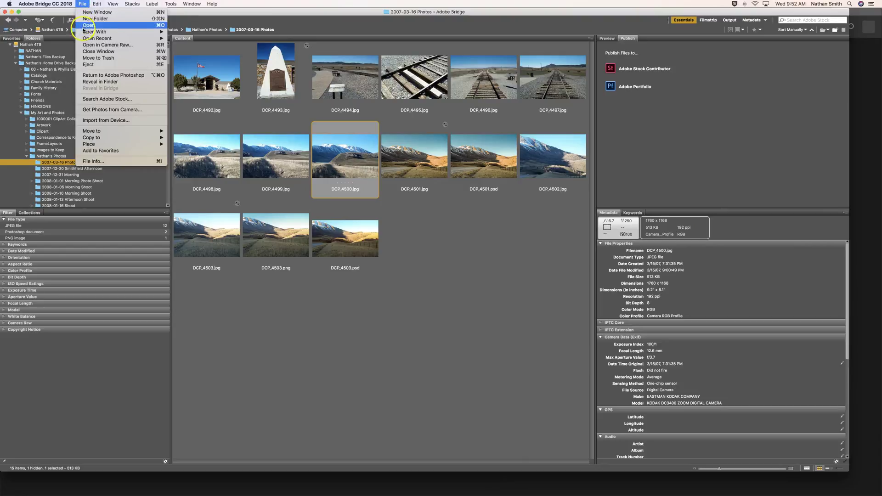
mouse_move(45, 4)
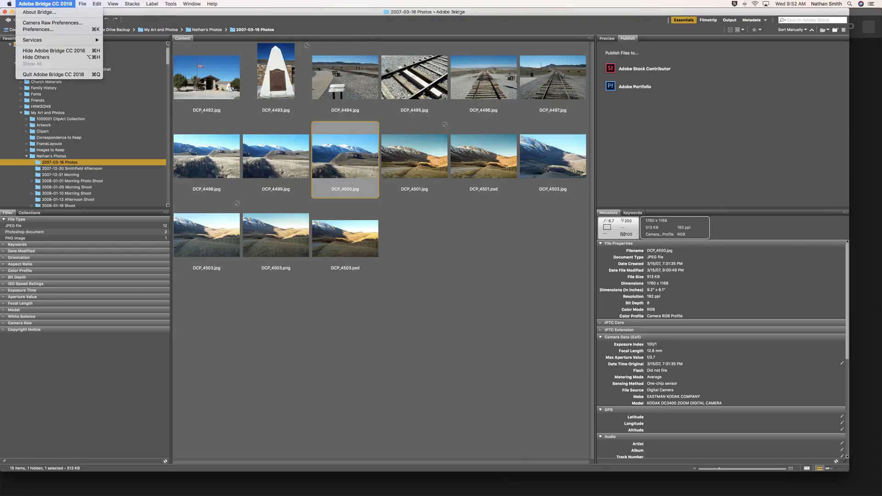
click(58, 23)
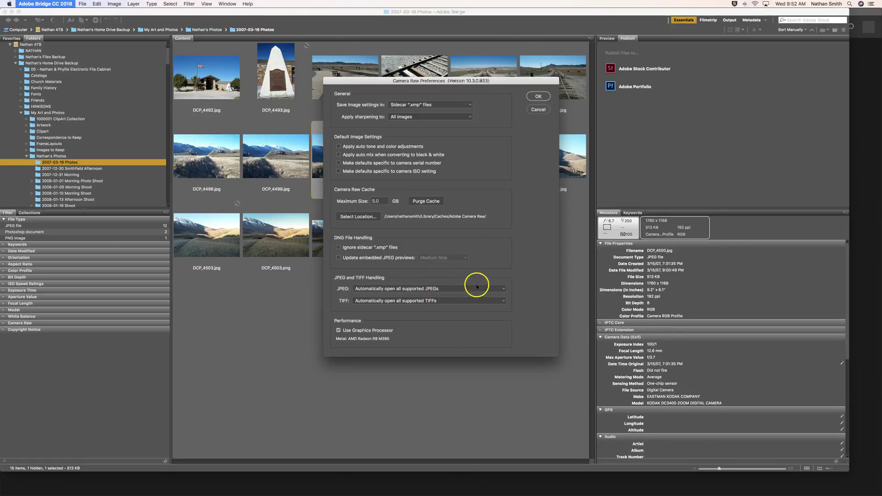
Leave JPEG and TIFF handling on 'Automatically open all supported' and confirm with OK
click(503, 288)
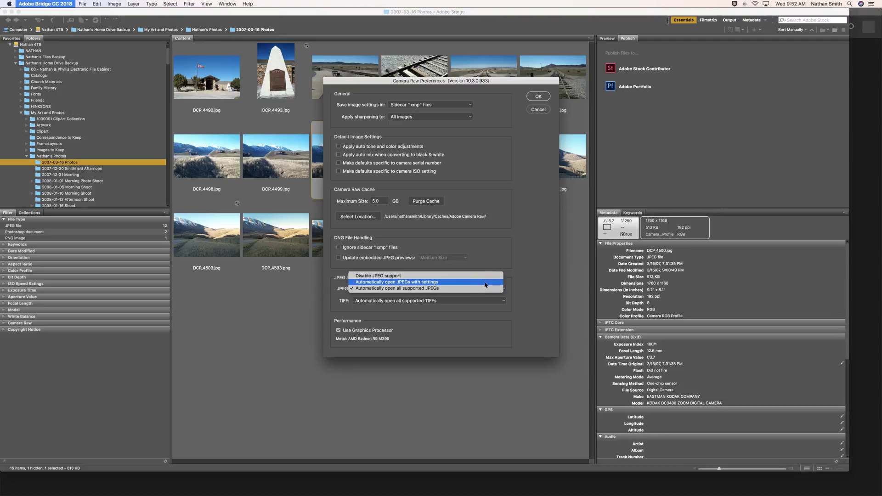
click(436, 290)
click(461, 301)
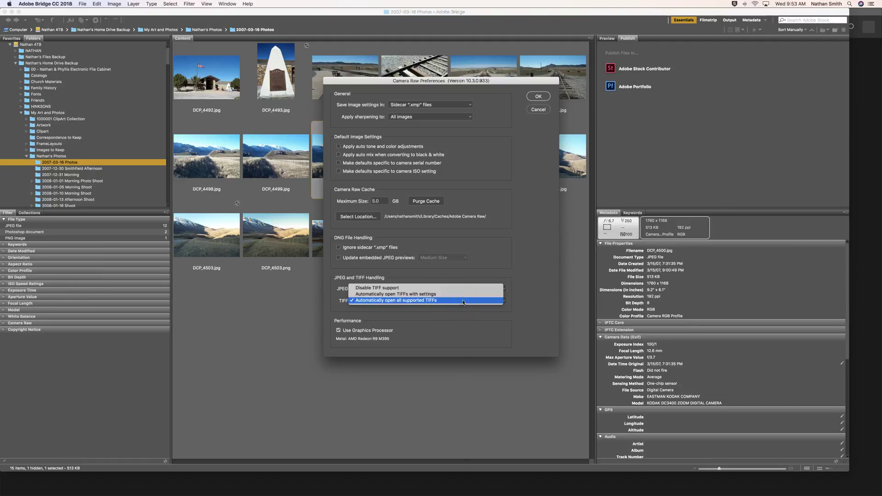
click(528, 295)
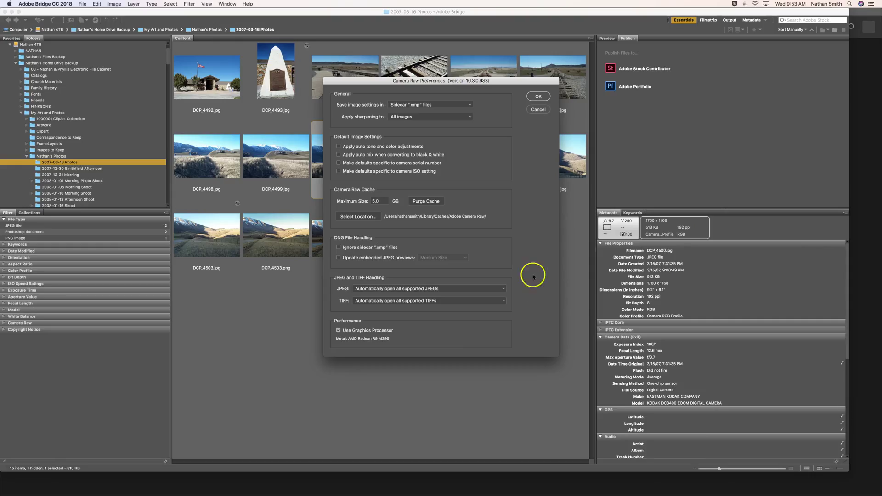
click(539, 96)
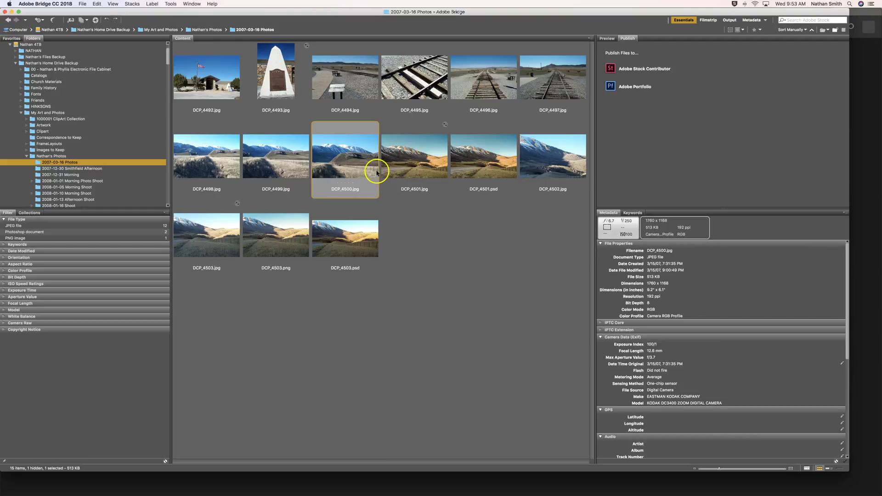
Open DCP_4503.psd in Photoshop, close the document, and return to Bridge
double_click(347, 239)
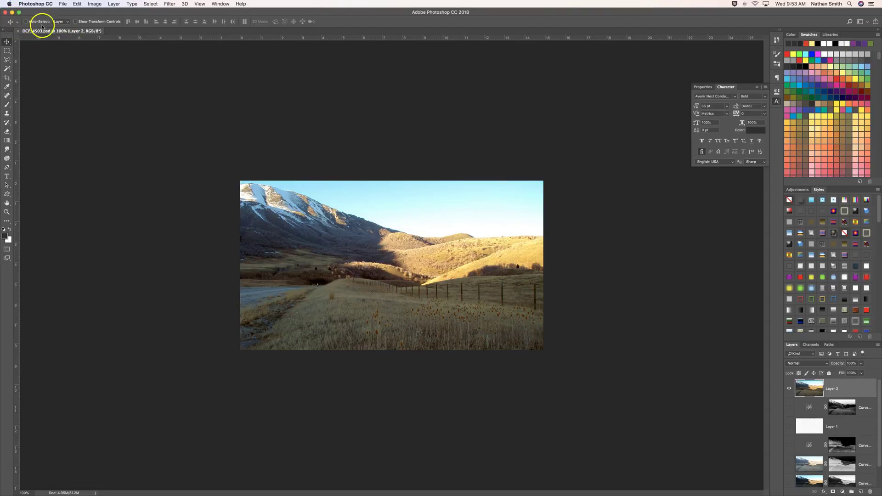
click(17, 31)
key(super+Tab)
click(28, 40)
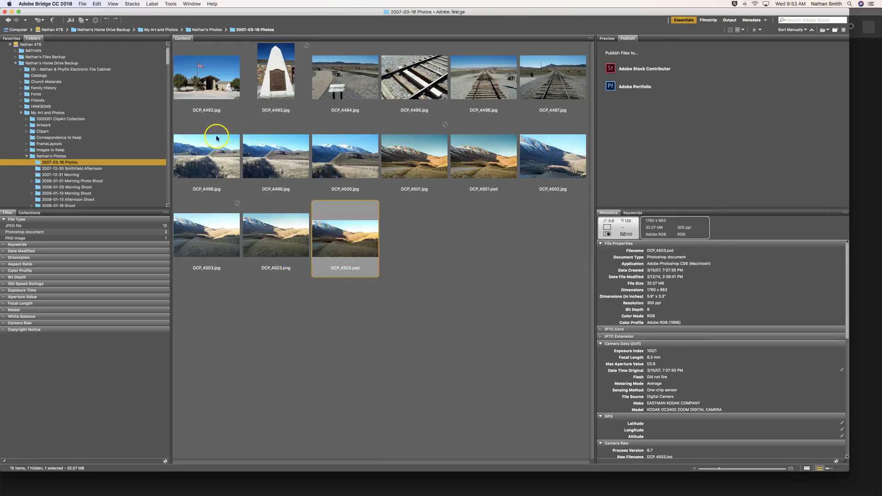
Collapse the folder containing 2007-03-16 Photos in the Folders panel to list its sibling folders
click(26, 156)
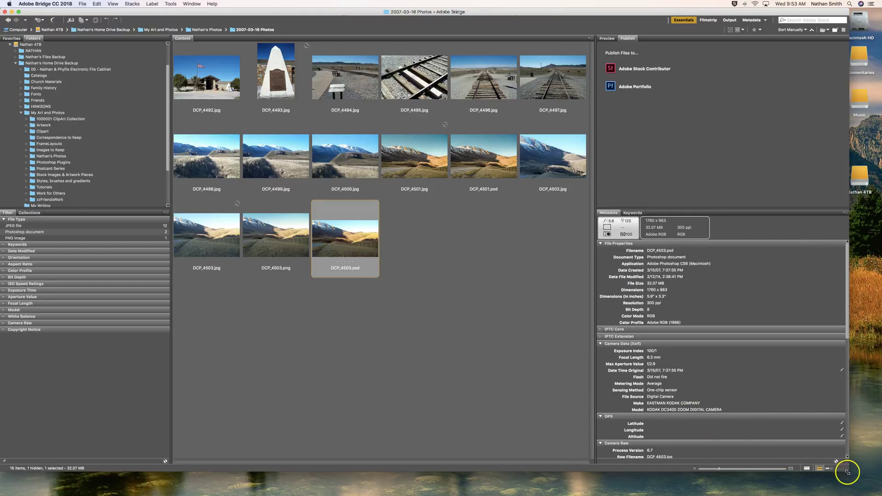
Shrink the Bridge window, then drag DCP_4501.psd onto the desktop and select the copy
drag(846, 472, 720, 446)
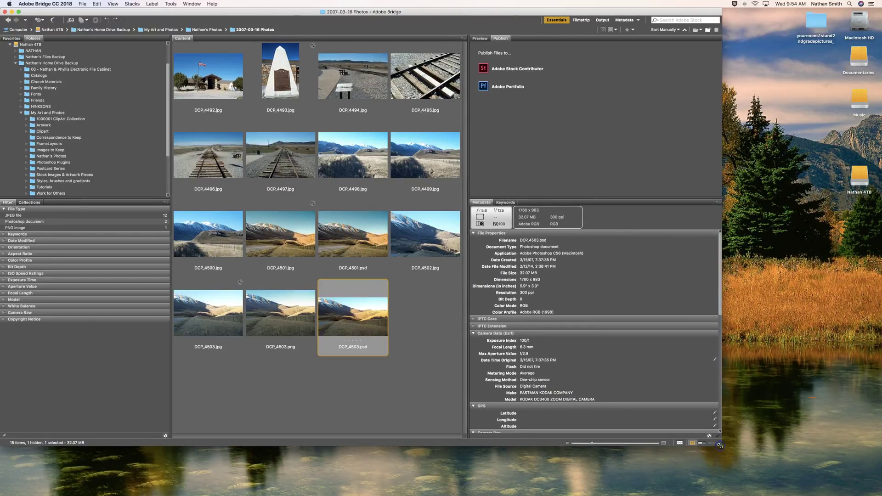
right_click(347, 225)
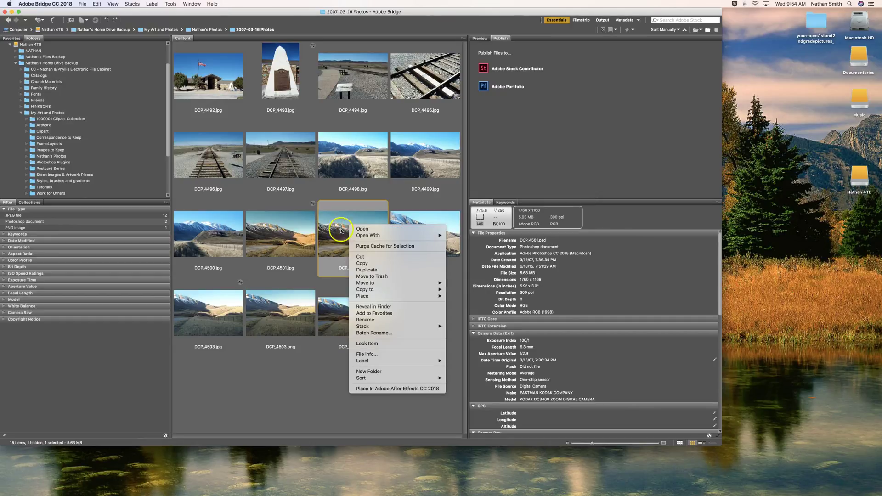
click(323, 367)
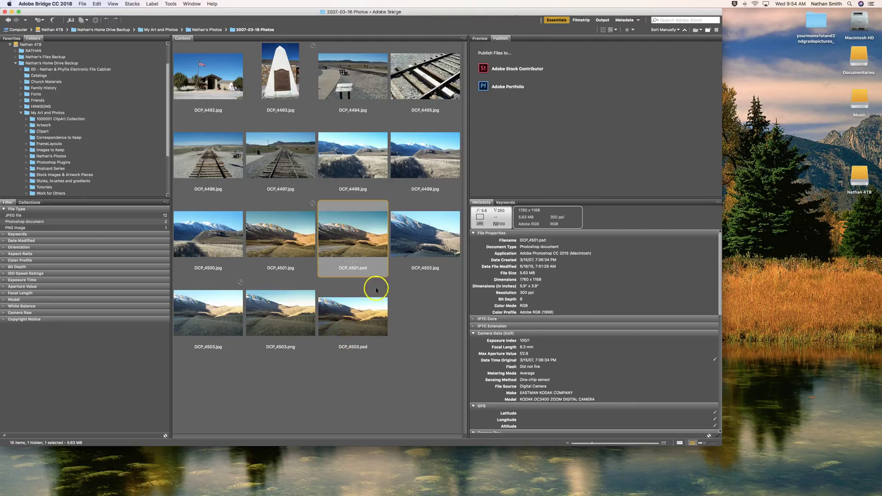
drag(358, 248, 814, 272)
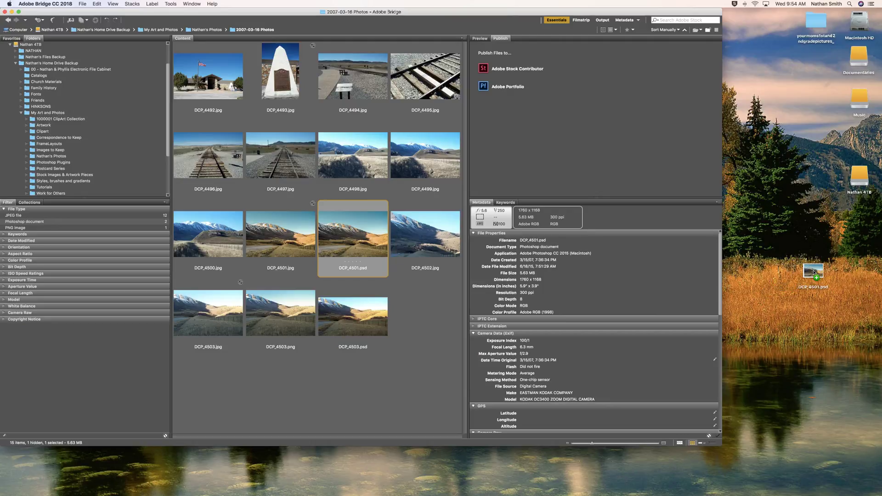
click(814, 272)
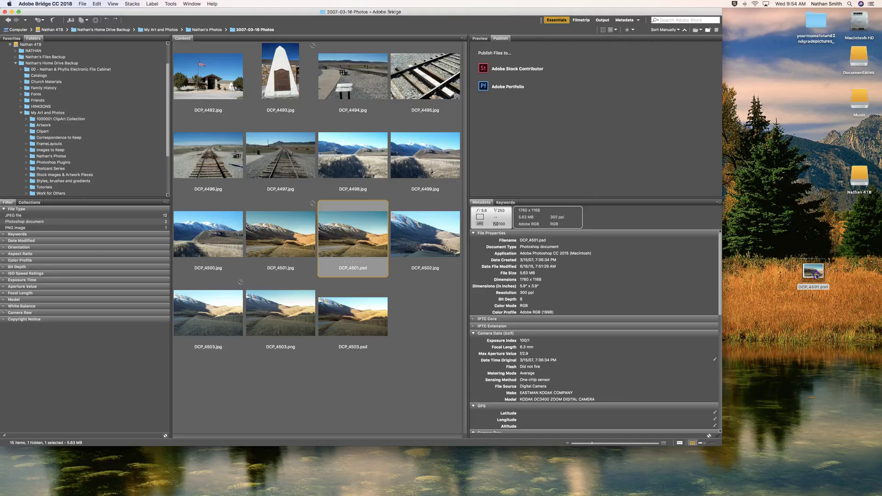